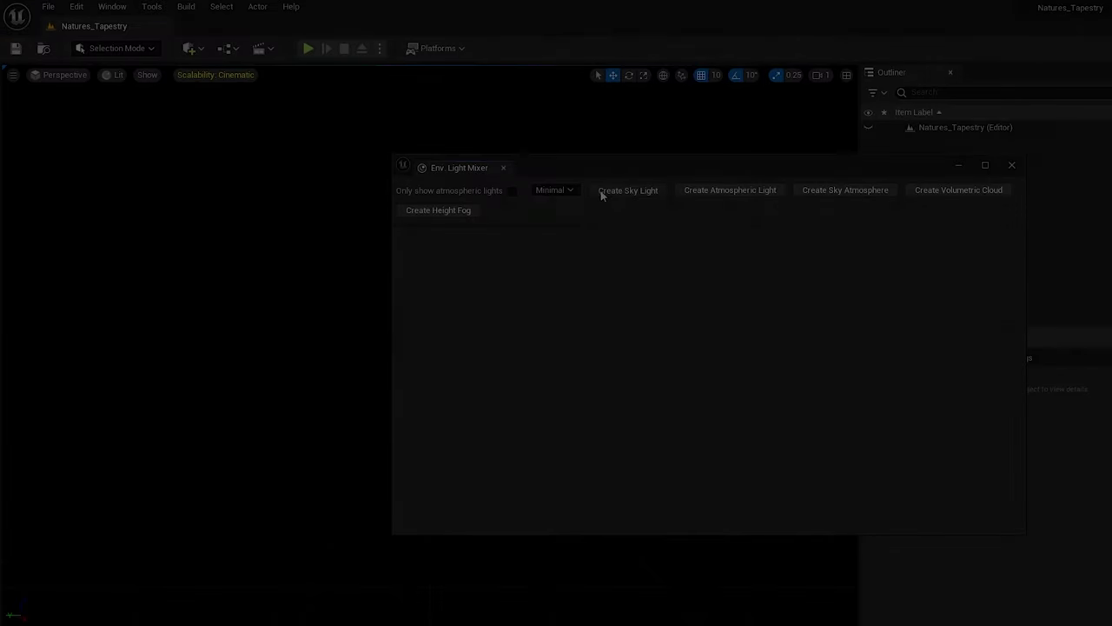
Create a sky light, directional sun light, sky atmosphere, volumetric clouds and exponential height fog
click(601, 193)
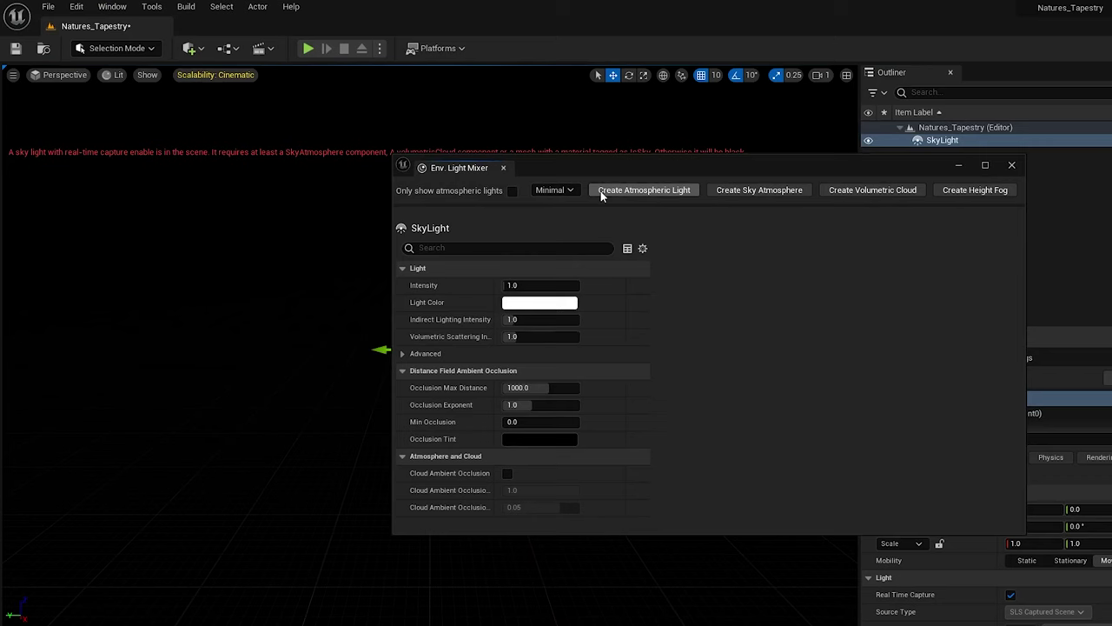
click(601, 190)
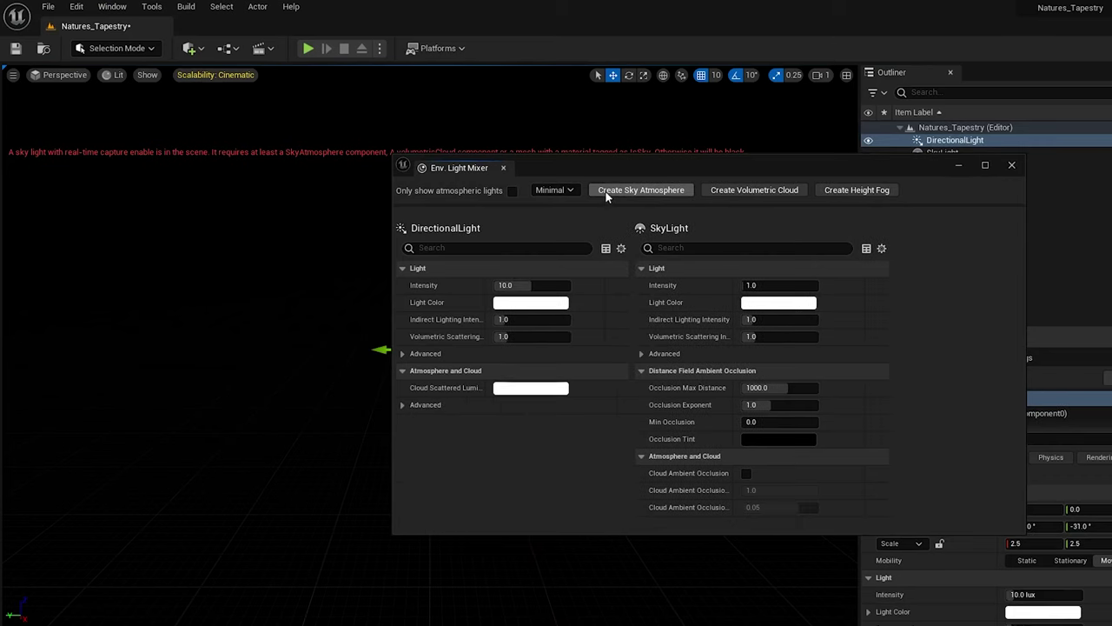
click(607, 193)
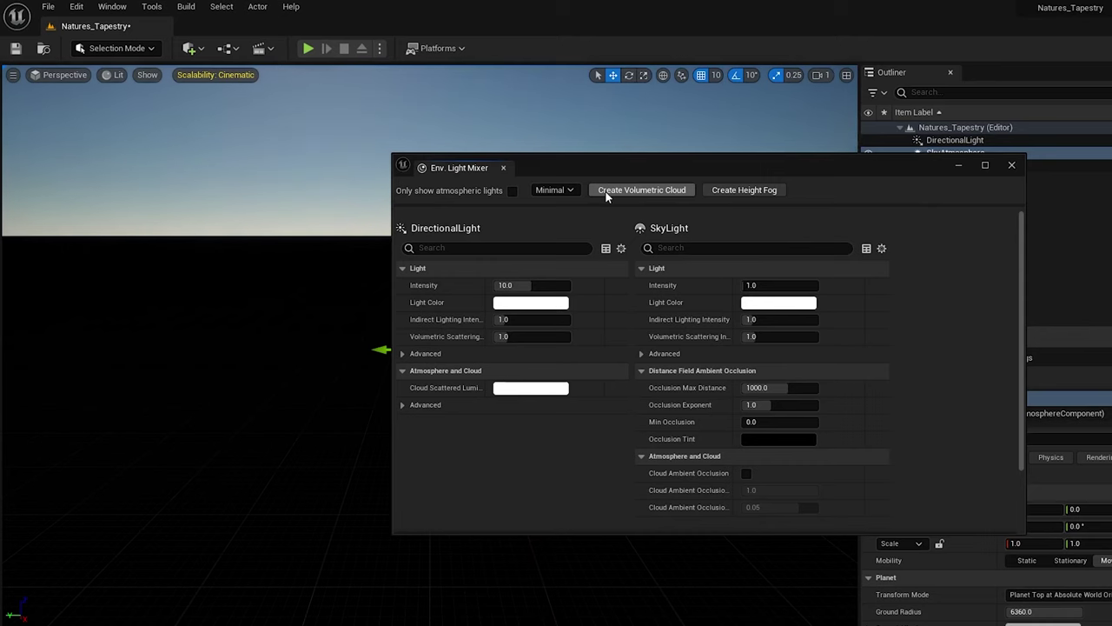
click(606, 193)
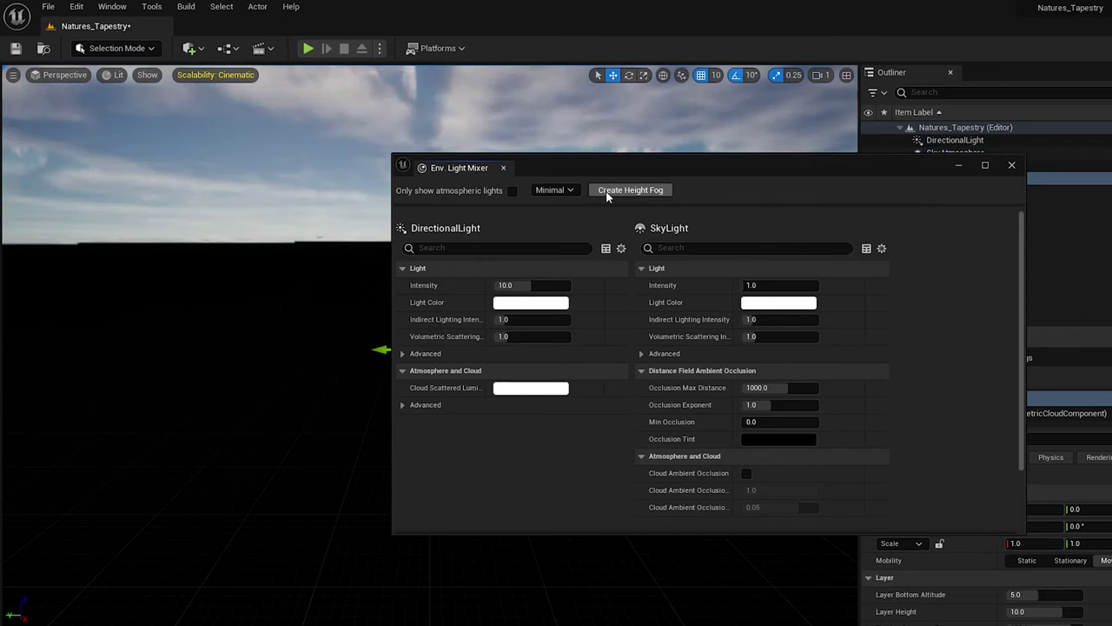
click(606, 190)
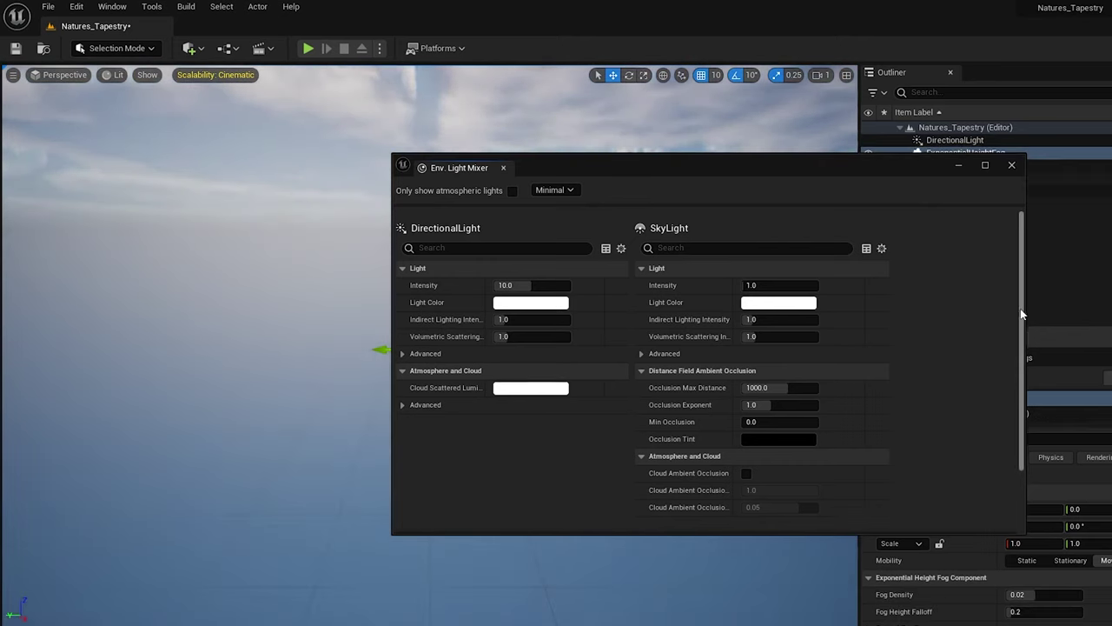
drag(1022, 314, 1022, 383)
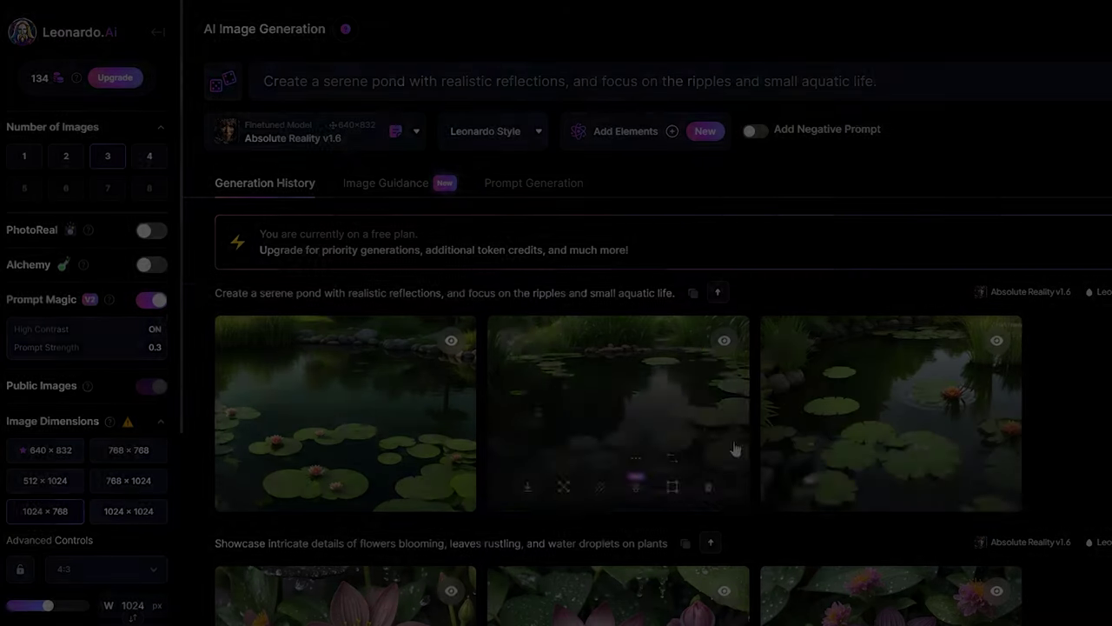
Scroll the Leonardo.AI history down to the serene pond and blooming flower images
scroll(1074, 403, down, 5)
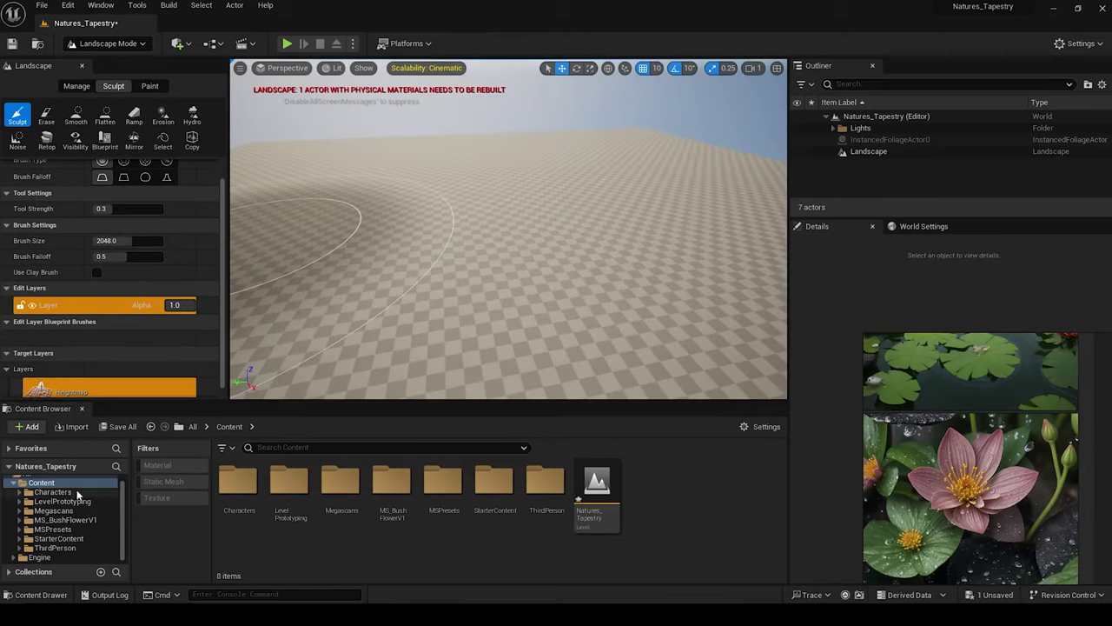
Switch to Landscape mode and add more Landmass brushes to shape the hills
click(108, 44)
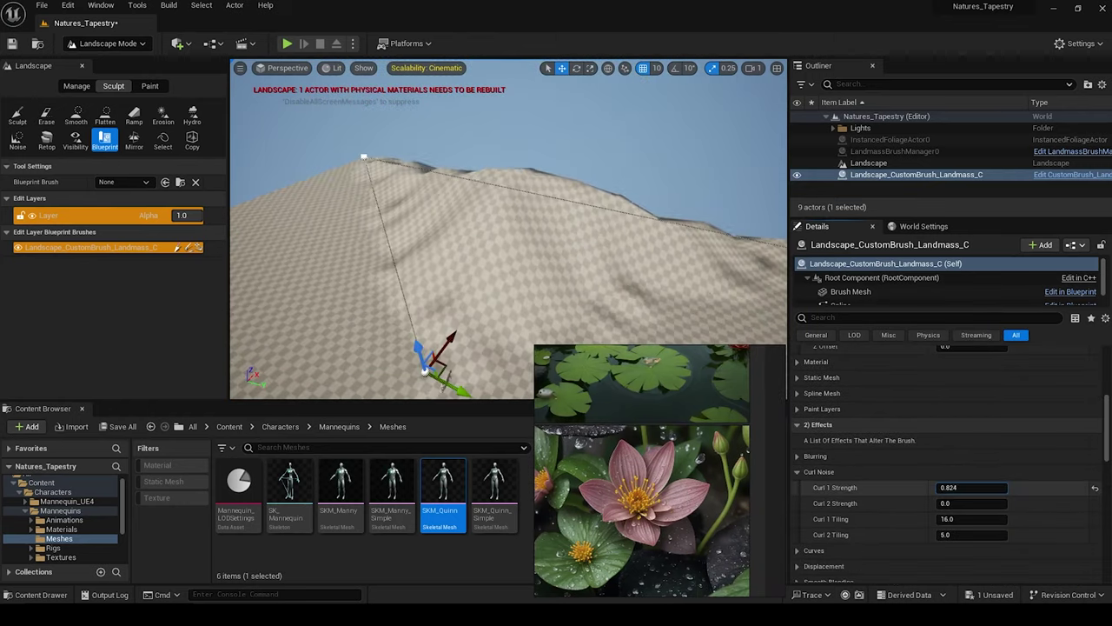
scroll(875, 522, down, 5)
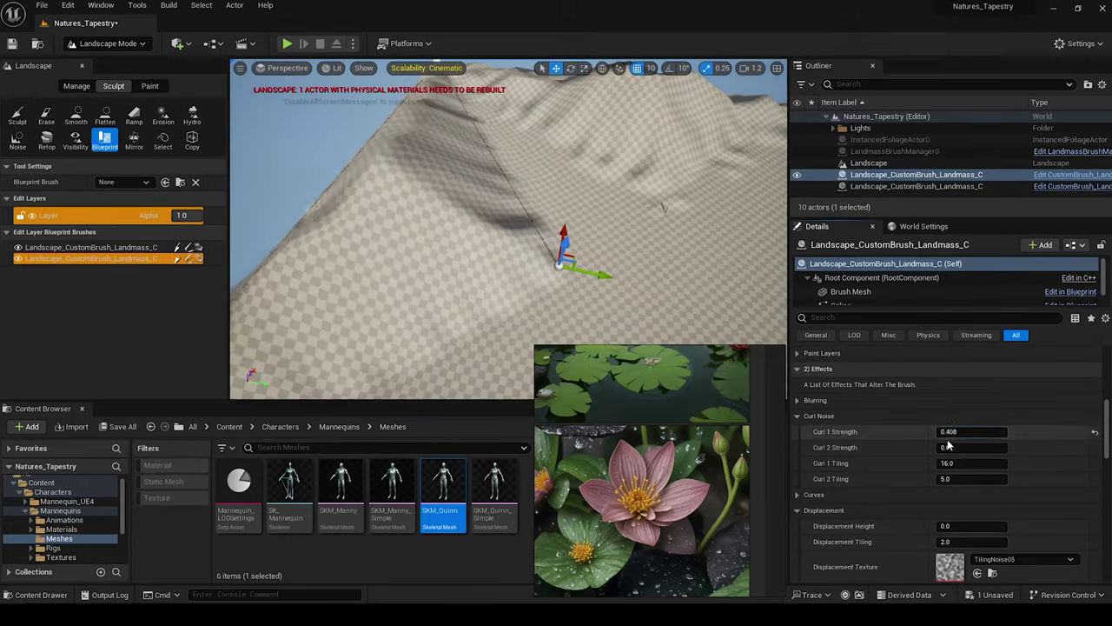
click(125, 182)
click(149, 218)
click(447, 310)
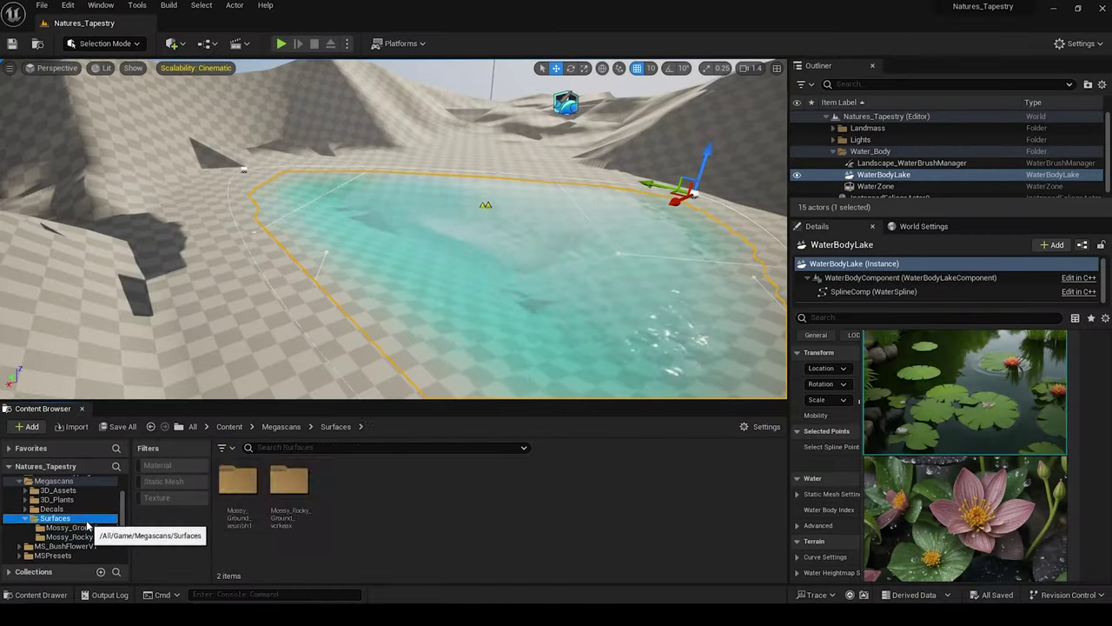
Play-test the level and browse the Surfaces and mossy ground material assets
click(87, 528)
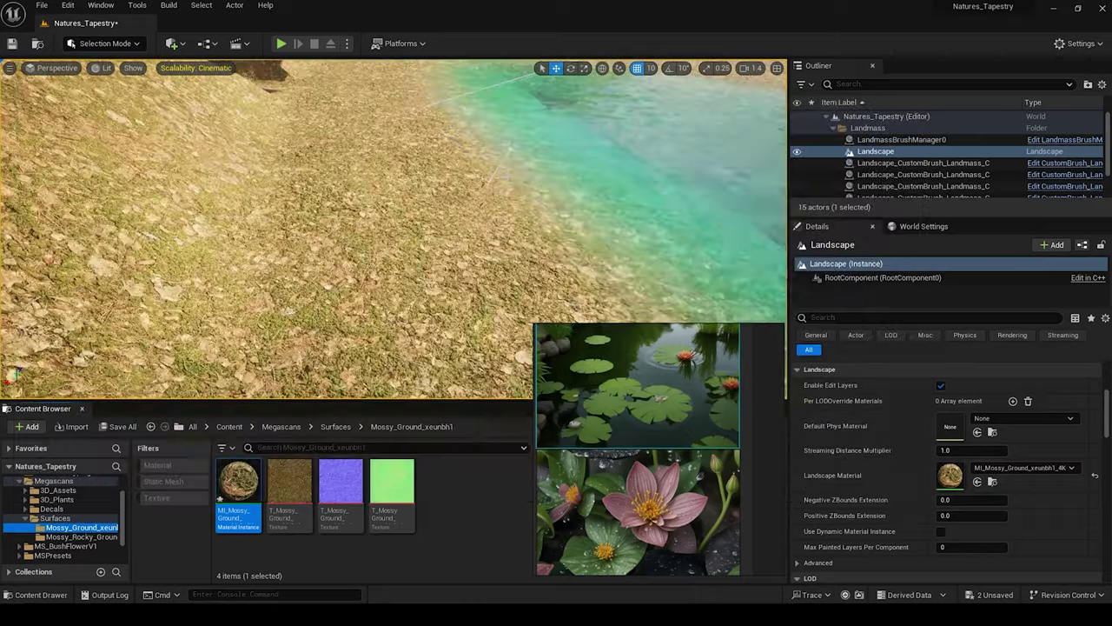
click(281, 44)
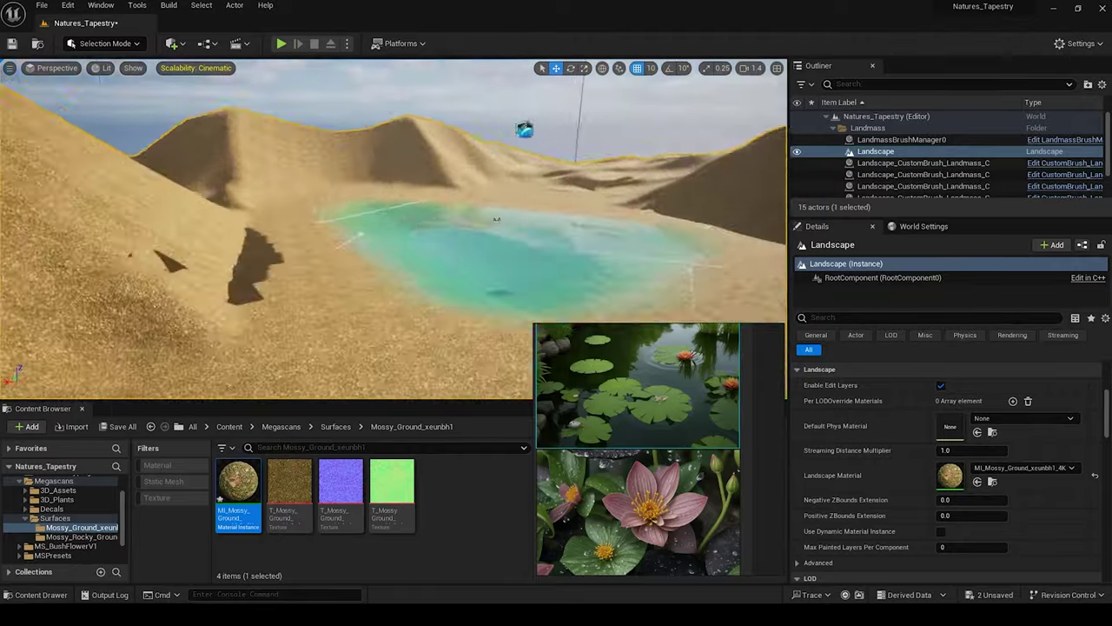
click(57, 518)
click(81, 528)
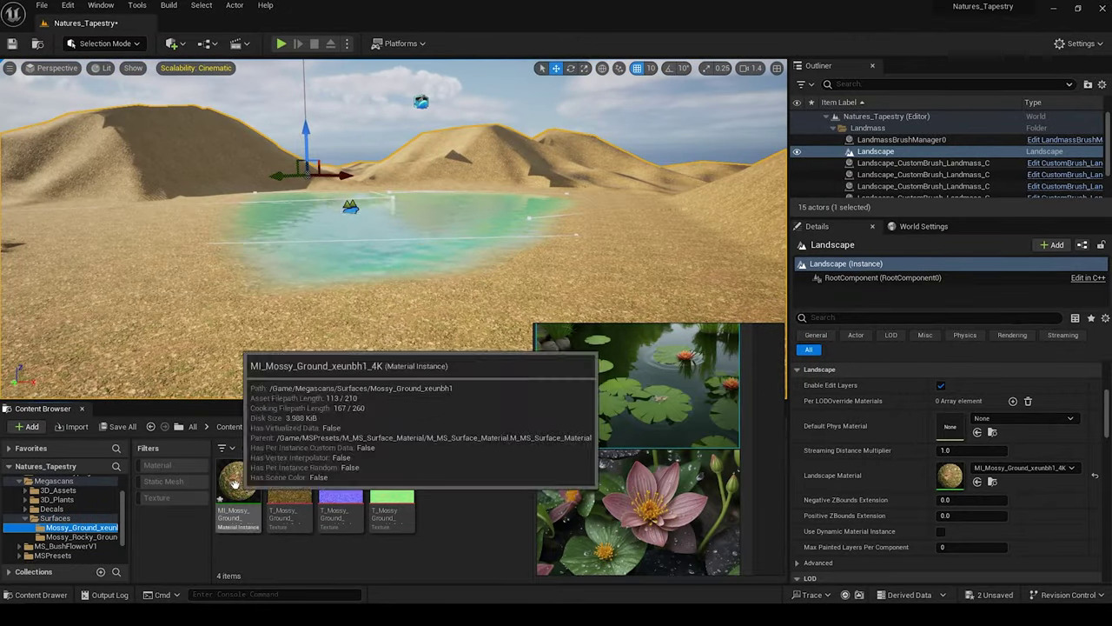
click(222, 448)
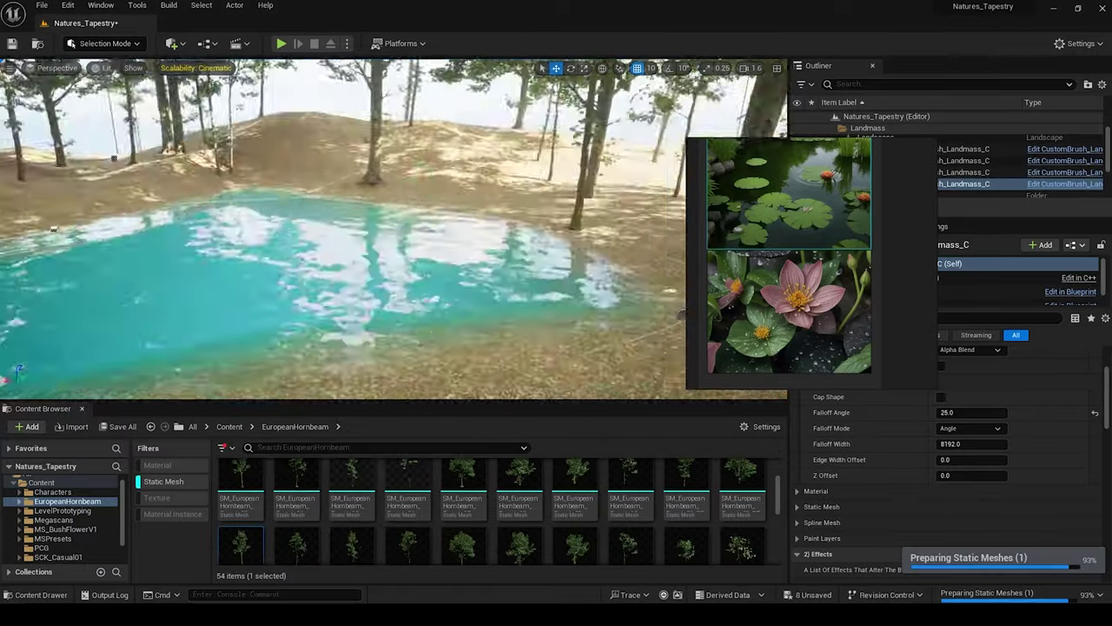
Fly the viewport camera through the PCG-scattered trees to the turquoise pond
right_drag(400, 298, 400, 298)
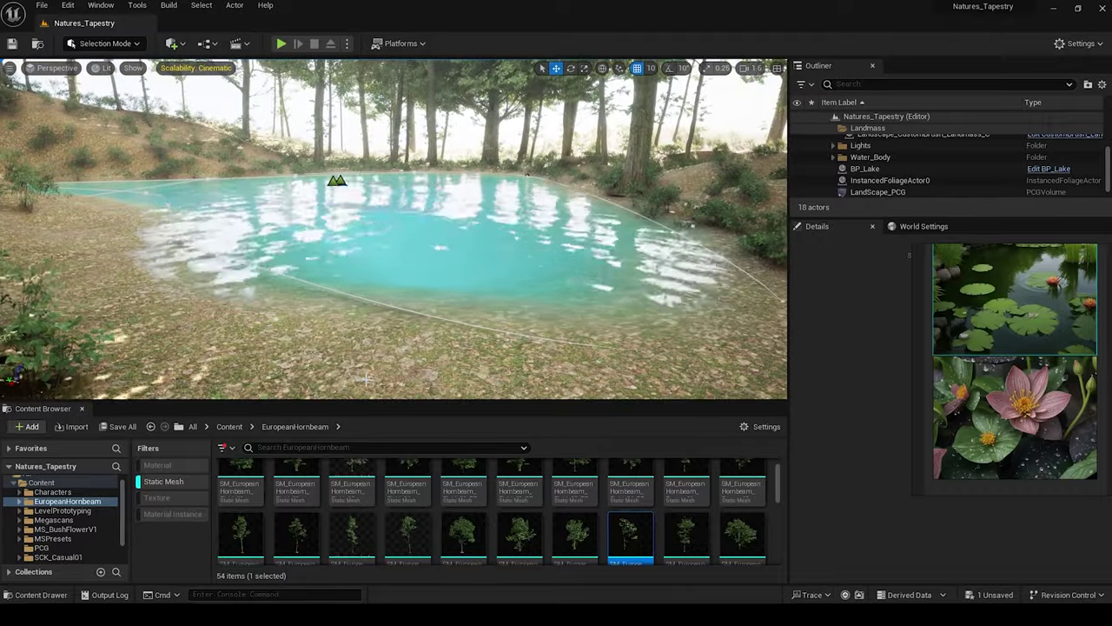
Open LandScape_PCG, place a Difference node and wire its output into a new node
click(41, 548)
double_click(290, 495)
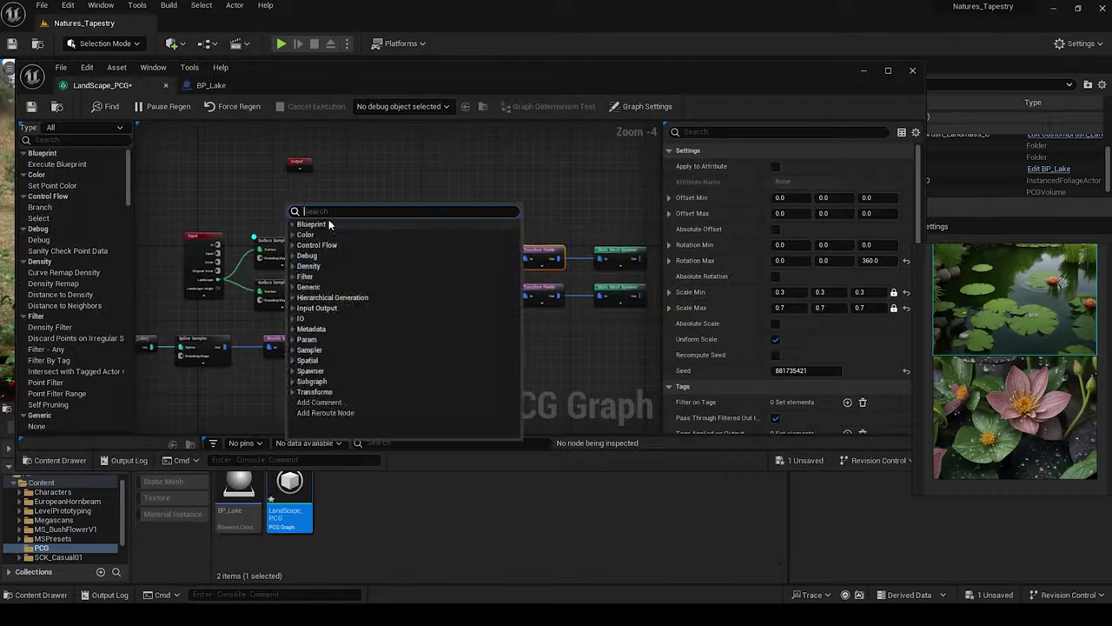
text(dIFF)
click(396, 235)
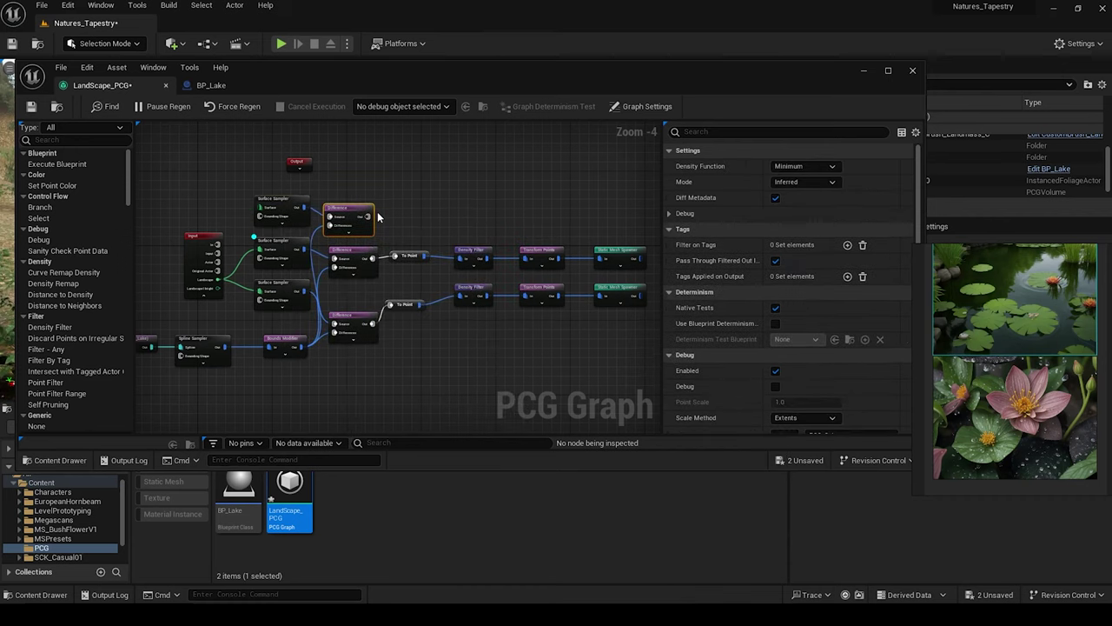
drag(368, 216, 455, 221)
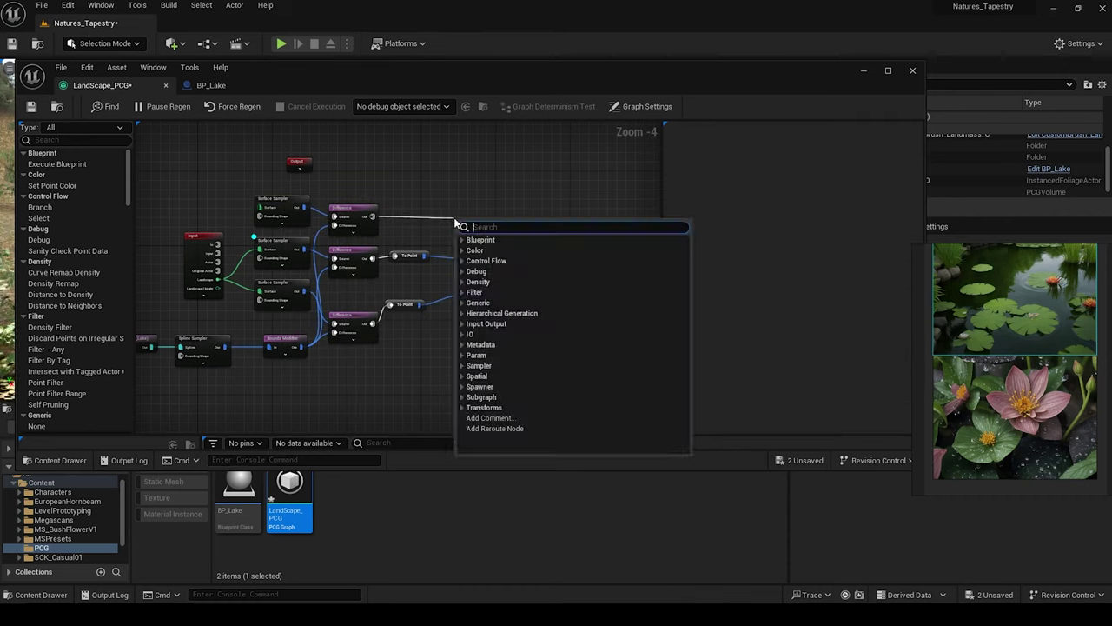
click(304, 217)
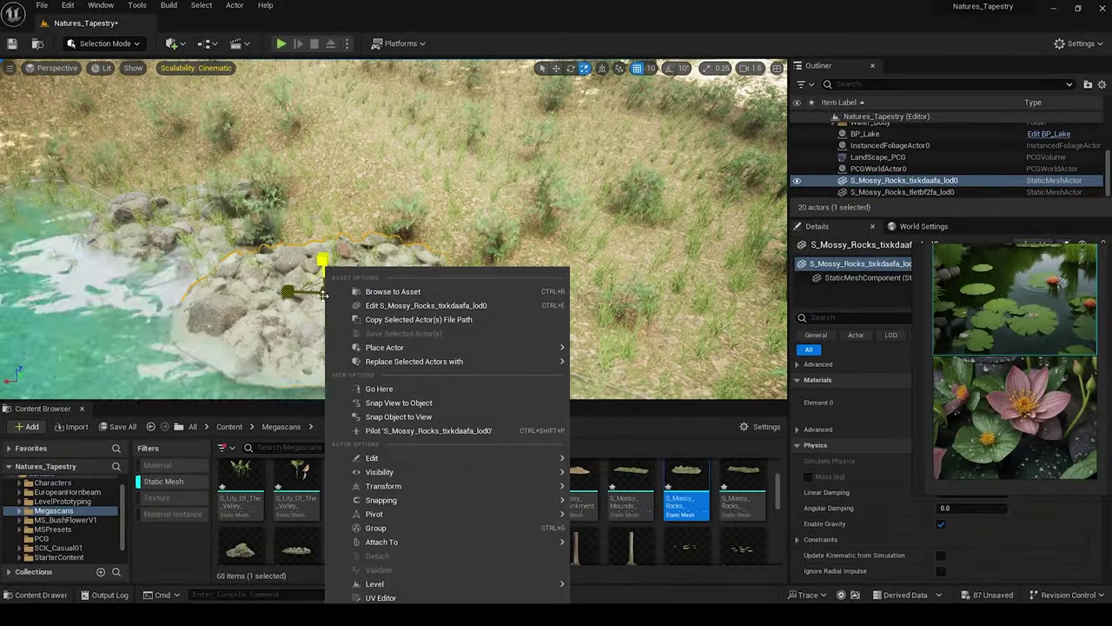
Frame the view on the mossy rock and drag another rock mesh into the scene
click(398, 403)
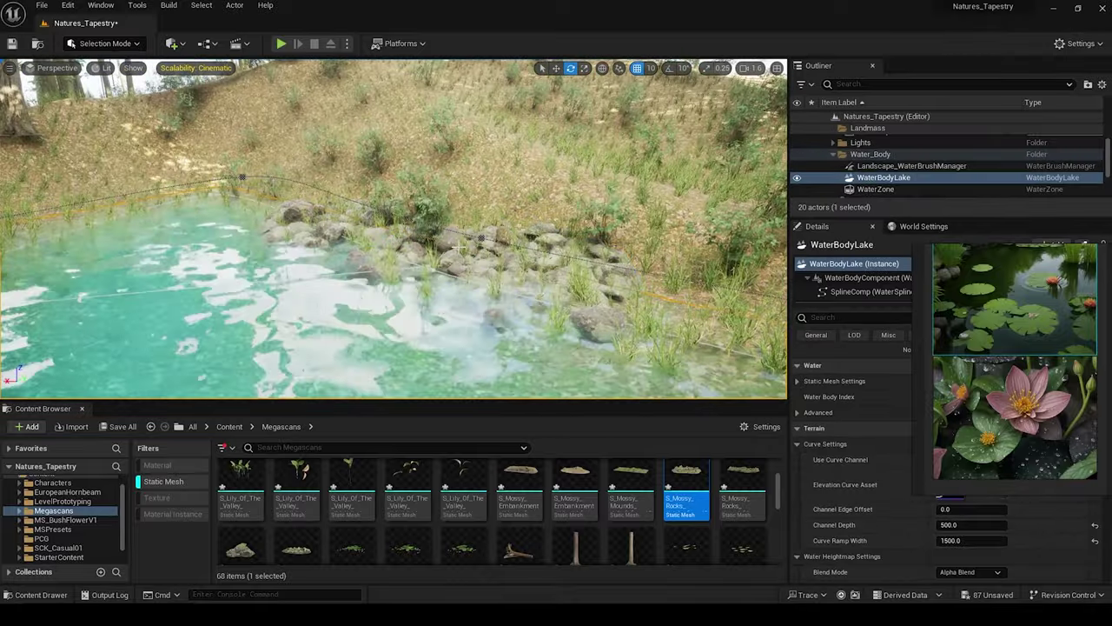
scroll(487, 521, down, 1)
drag(241, 509, 211, 165)
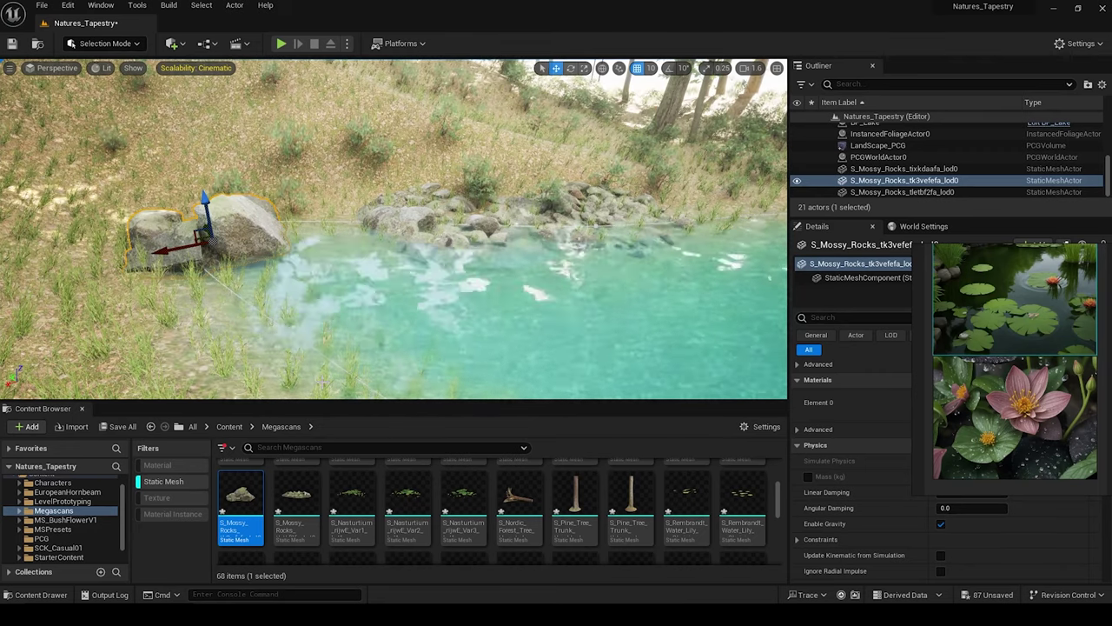
Place and duplicate a rounded cobble by the pond, then add two more mossy rock clusters
click(134, 45)
click(96, 104)
key(shift+1)
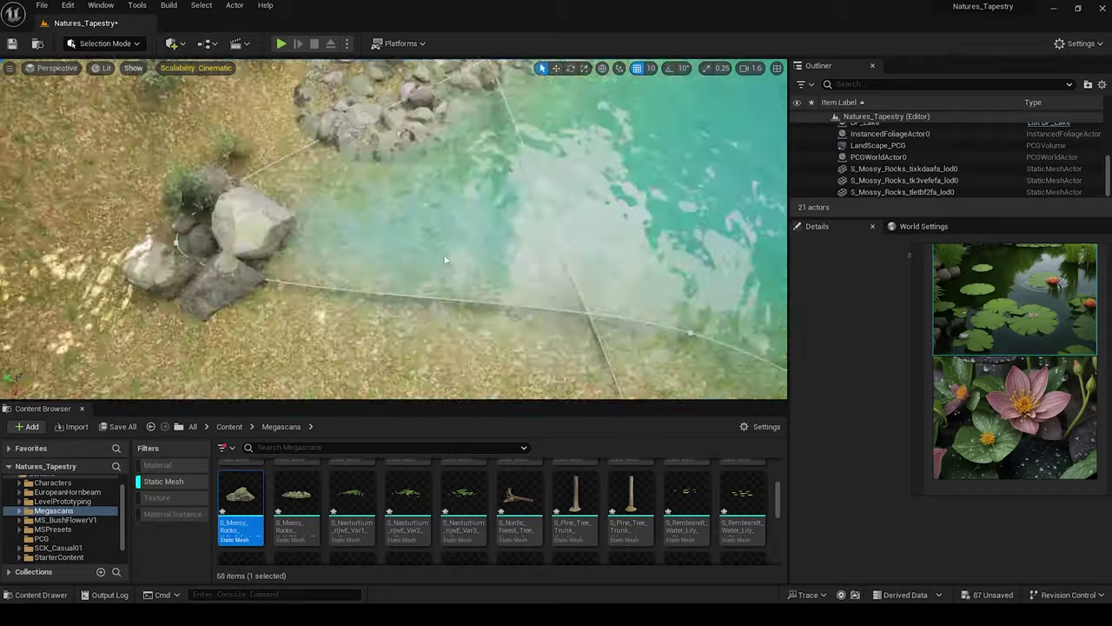
scroll(487, 513, down, 2)
drag(241, 508, 178, 222)
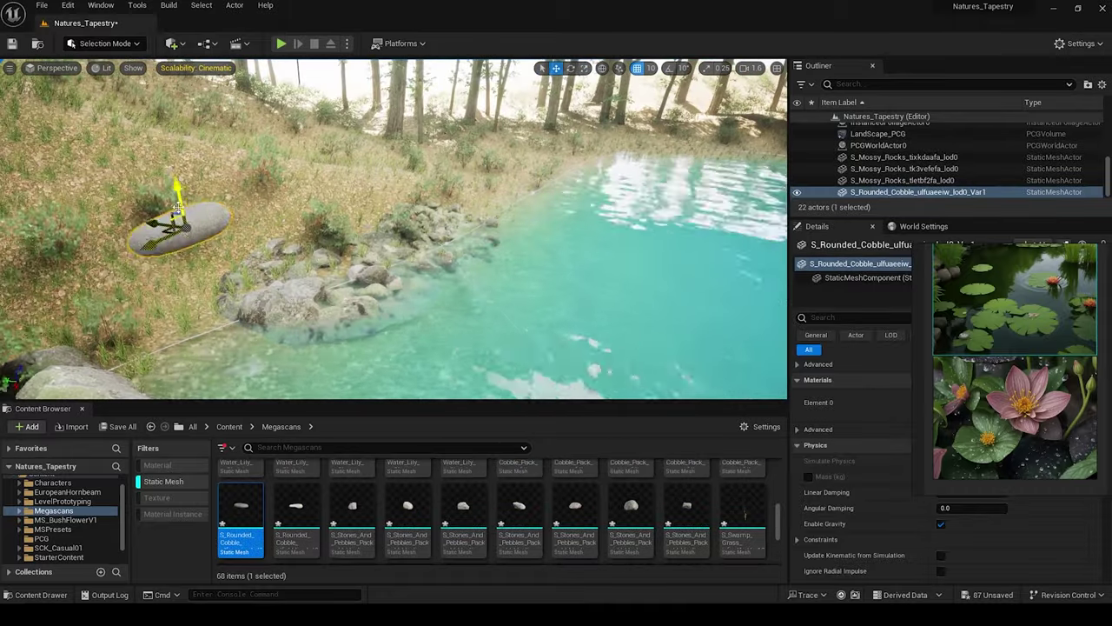
right_drag(176, 208, 408, 227)
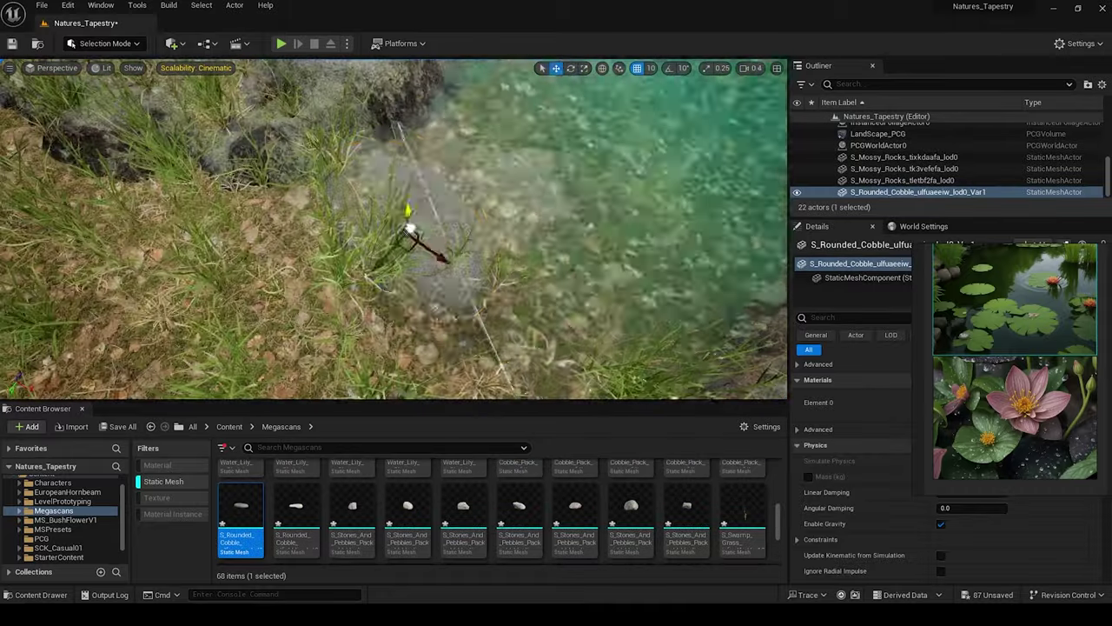
alt+drag(410, 229, 426, 237)
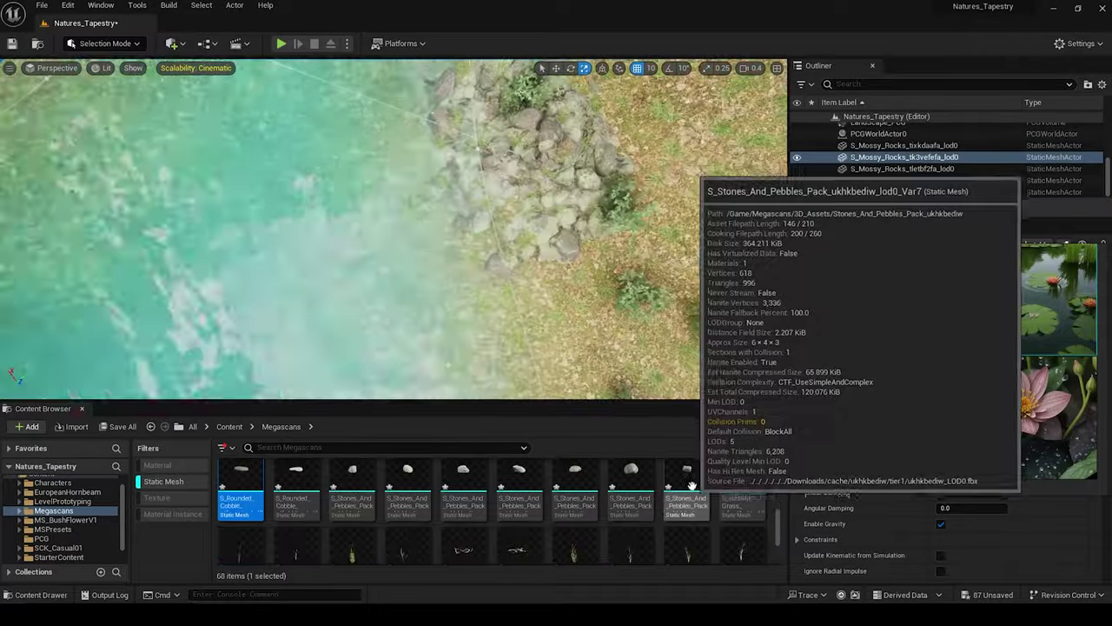
drag(743, 512, 417, 192)
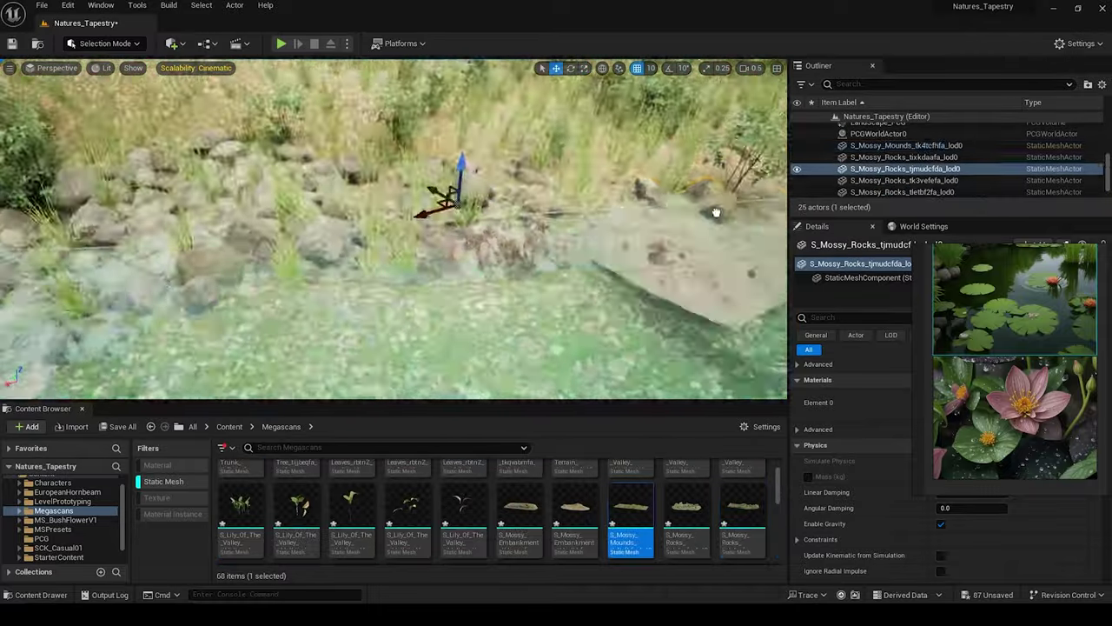
drag(686, 513, 396, 218)
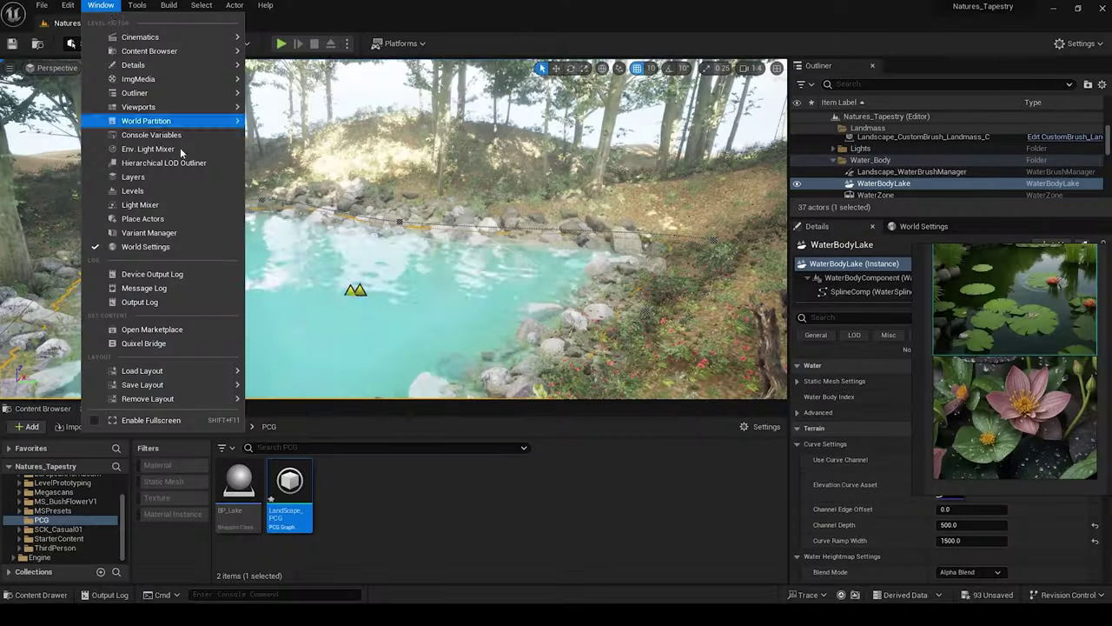
Drop a Rembrandt water lily mesh onto the pond surface
scroll(676, 504, down, 3)
drag(687, 508, 365, 261)
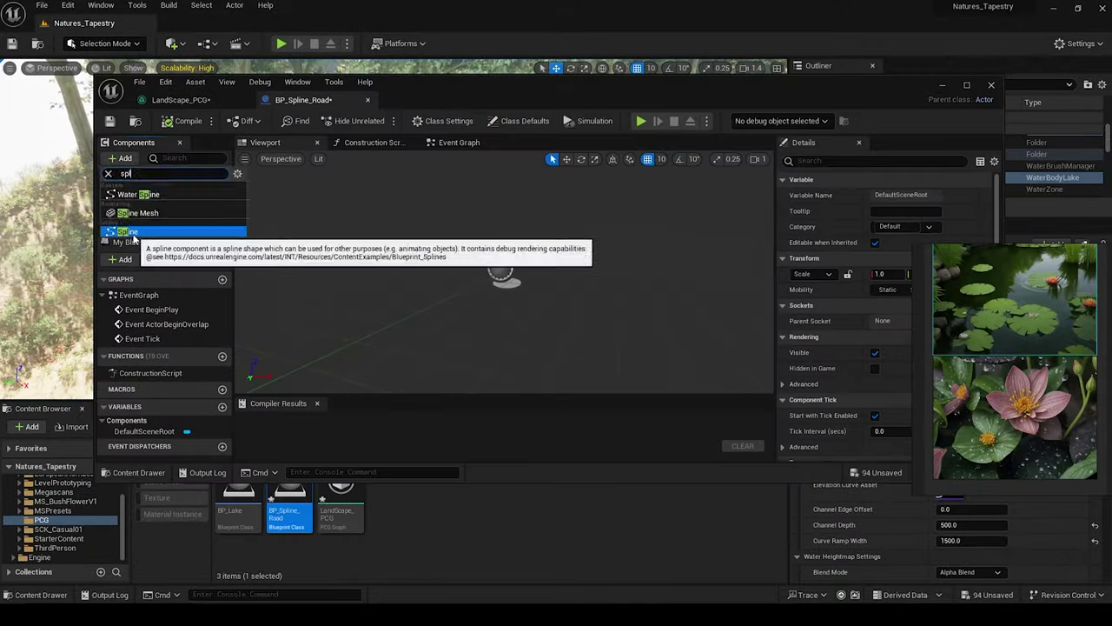
Add a Spline component to BP_Spline_Road and view the road actor in the level
click(132, 232)
scroll(668, 402, down, 5)
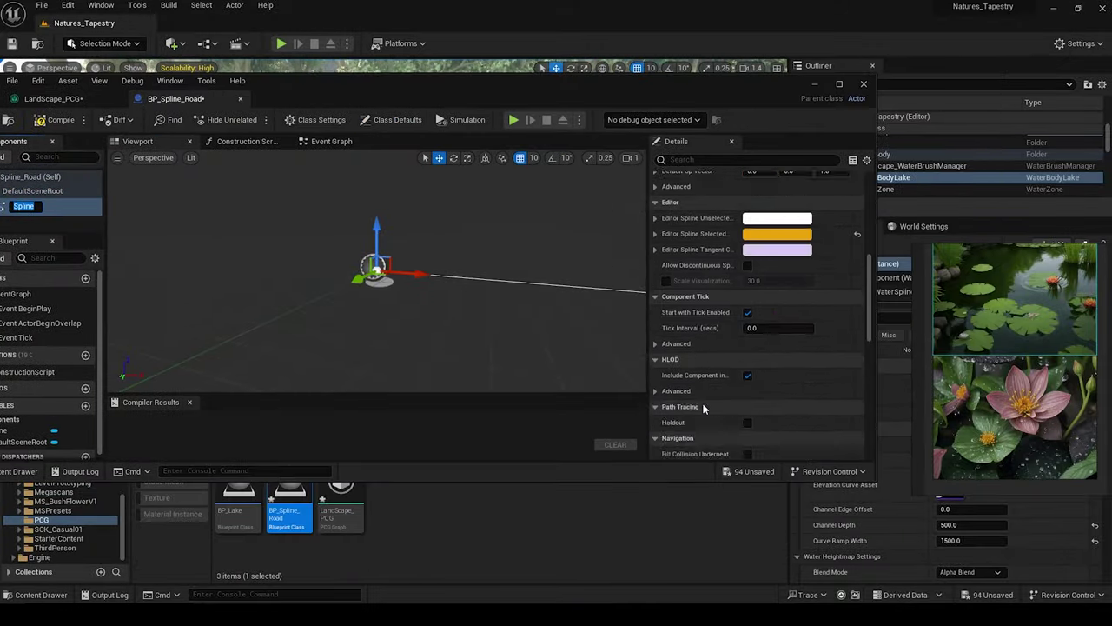
scroll(745, 274, up, 3)
scroll(757, 357, down, 3)
scroll(757, 357, down, 3)
scroll(709, 408, up, 5)
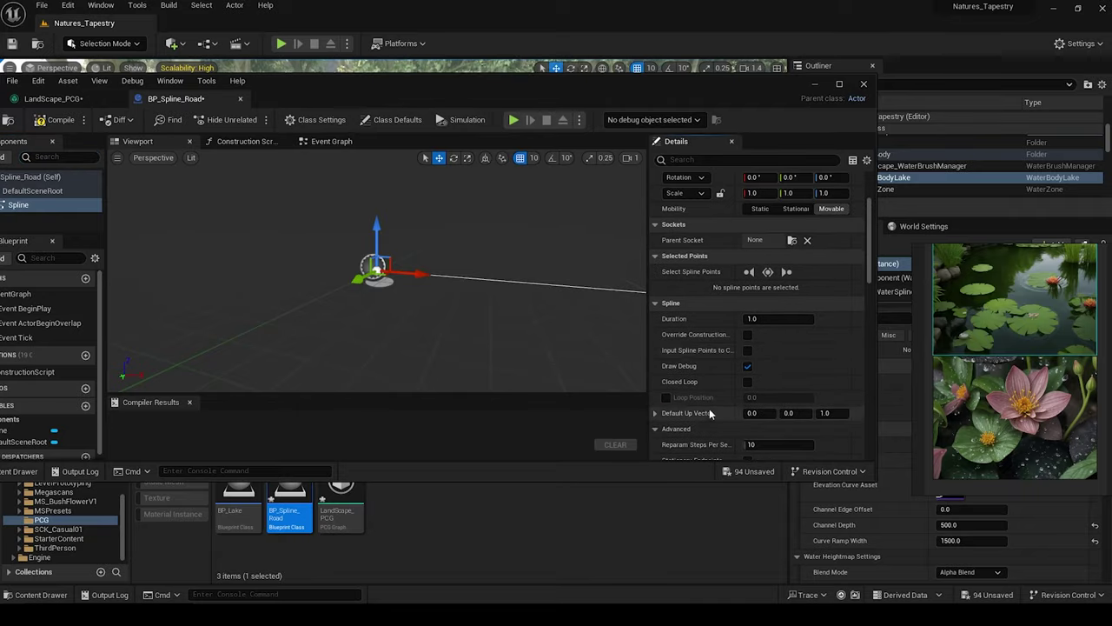
scroll(709, 409, down, 3)
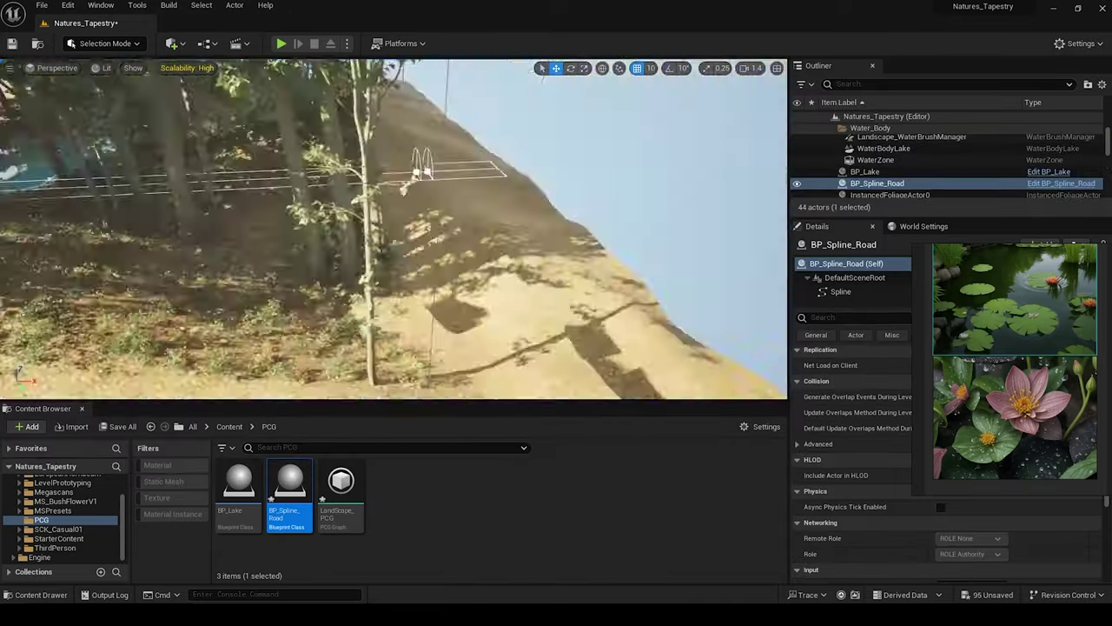
mouse_move(698, 219)
right_down()
mouse_move(428, 255)
mouse_move(409, 234)
mouse_move(417, 174)
mouse_move(400, 226)
right_up()
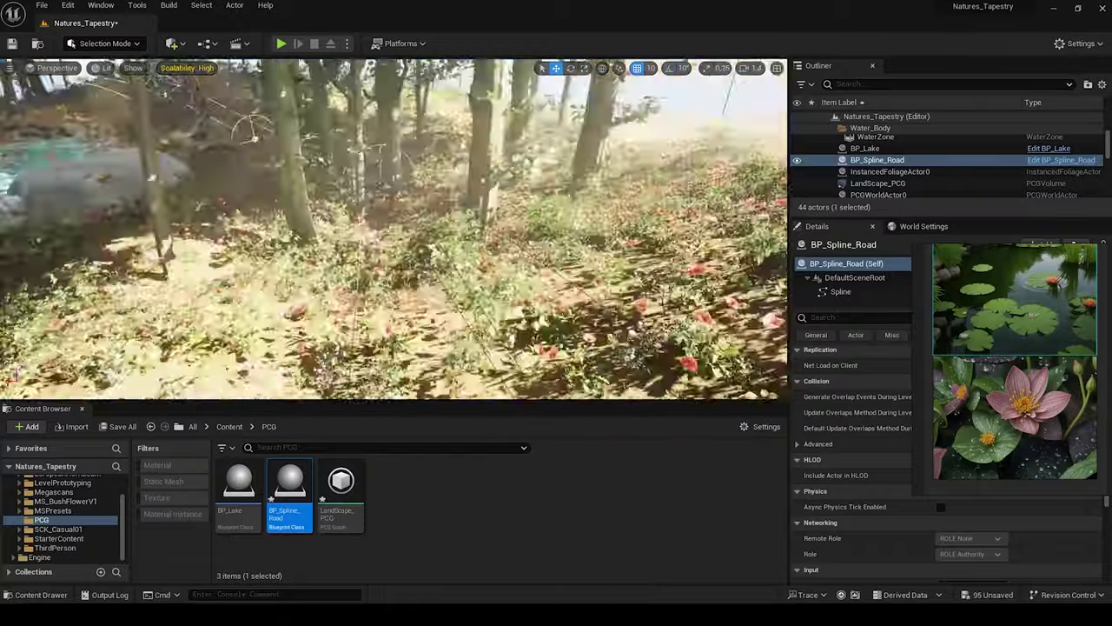
Duplicate the road spline actor to create BP_Spline_Road2
key(ctrl+d)
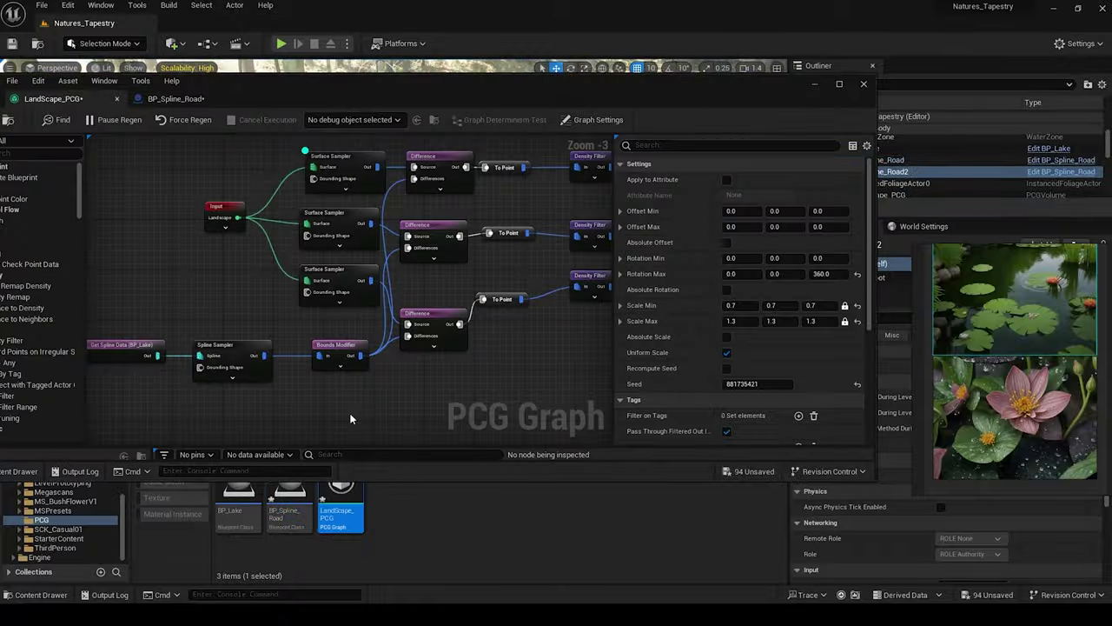